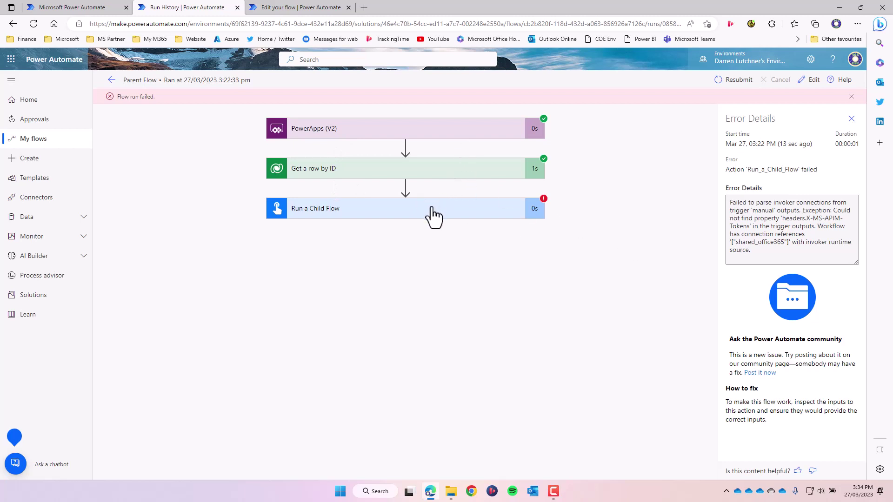
Expand the failed Run a Child Flow step to view its BadRequest error details
left_click(398, 216)
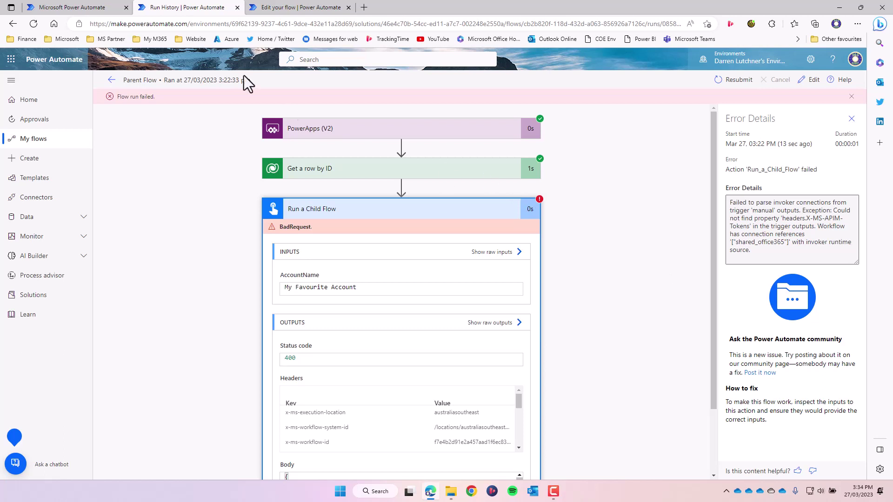
Check the Run flow button's ParentFlow.Run() OnSelect formula, then return to the failed Parent Flow run
left_click(65, 8)
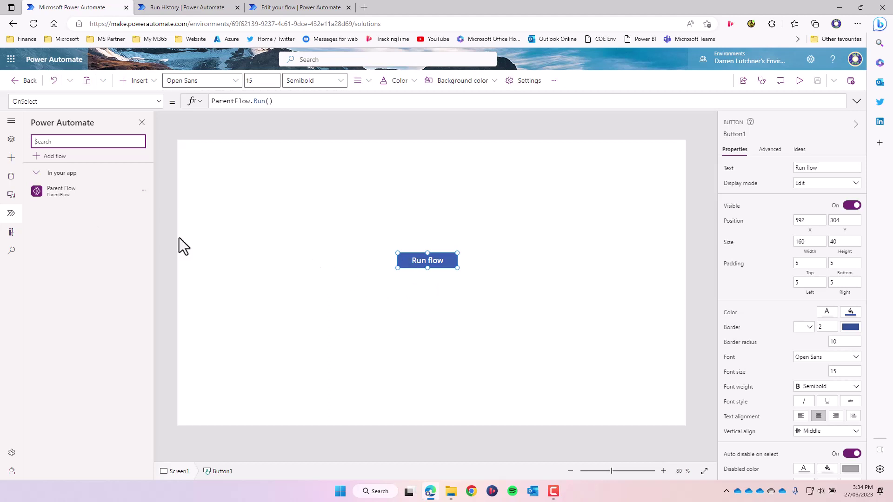
mouse_move(50, 194)
left_click(175, 9)
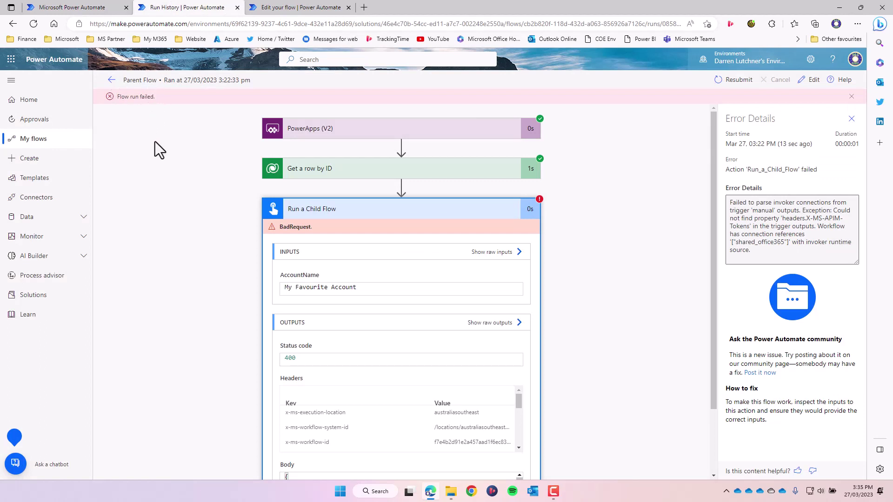
Trigger the parent flow again with the Run flow button in the app preview
left_click(90, 8)
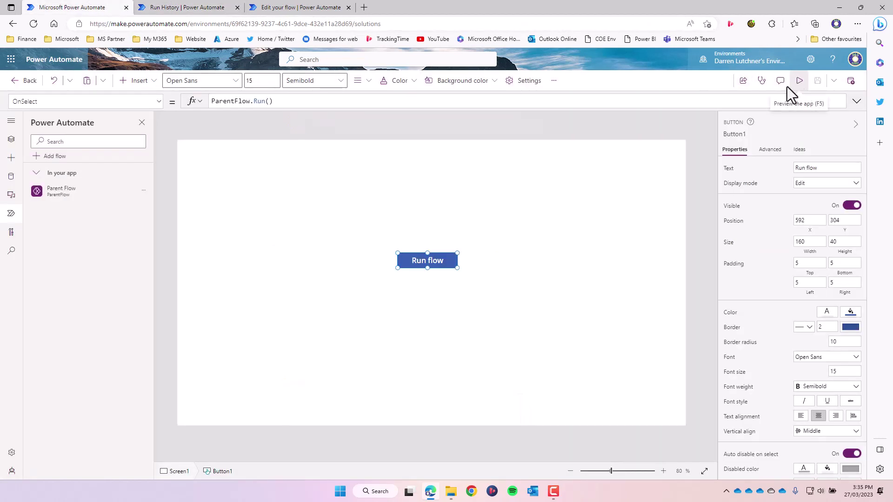
left_click(798, 82)
left_click(437, 247)
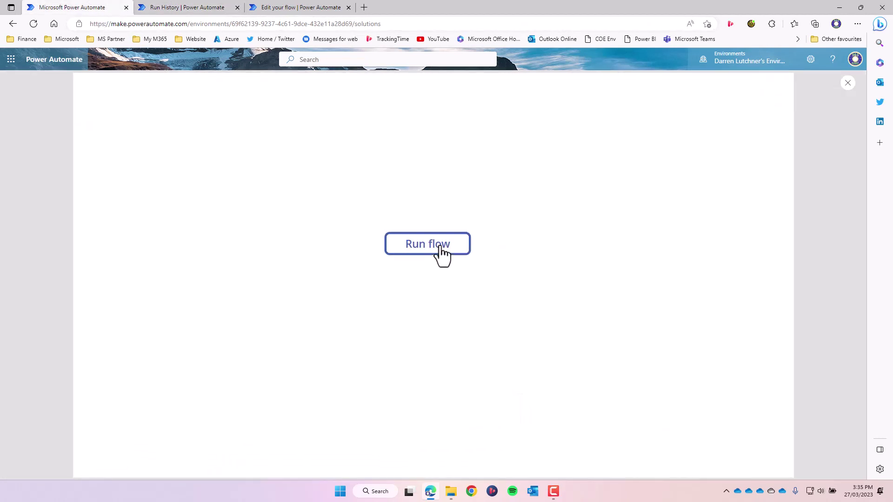
Open the new 3:35 PM Parent Flow run and expand its failed Run a Child Flow step
left_click(180, 8)
left_click(111, 81)
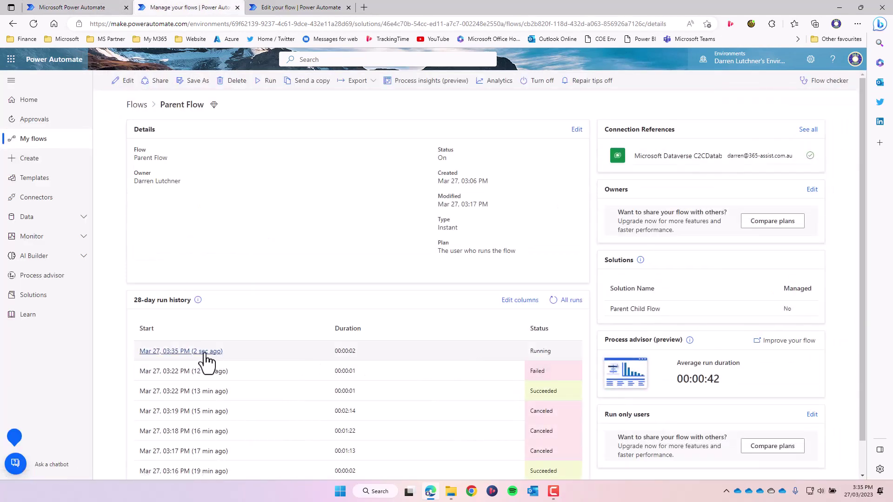
left_click(203, 353)
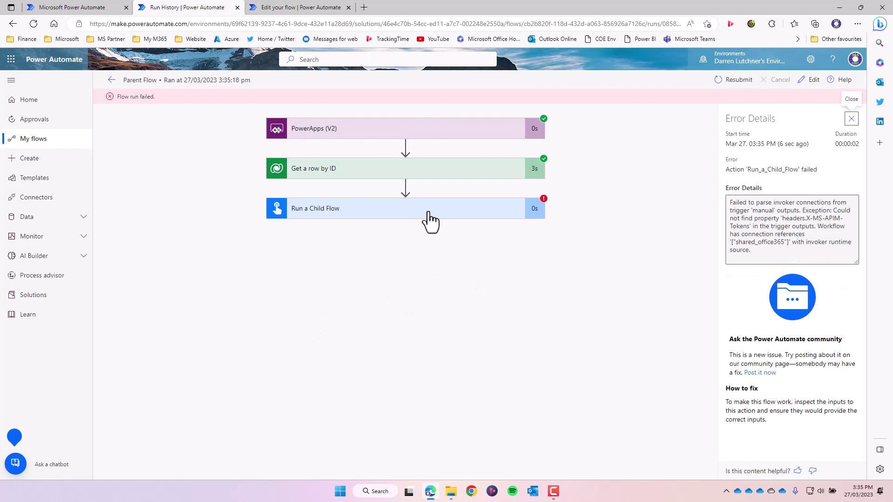
left_click(428, 219)
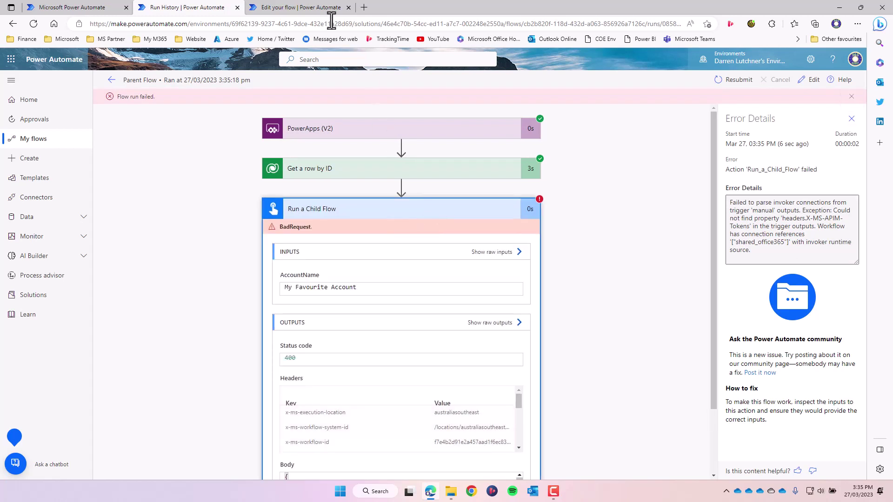
mouse_move(323, 13)
Review the Child Flow's trigger AccountName input, email To/Subject/Body, and Respond step
left_click(293, 10)
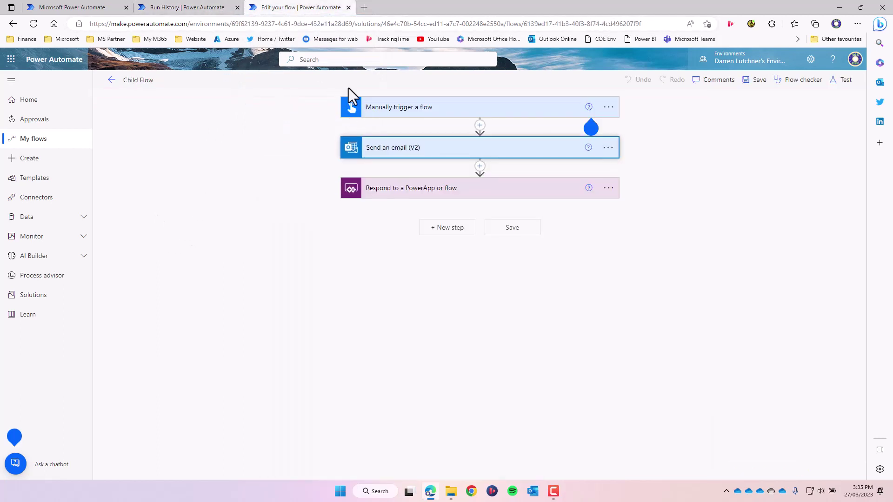
left_click(368, 109)
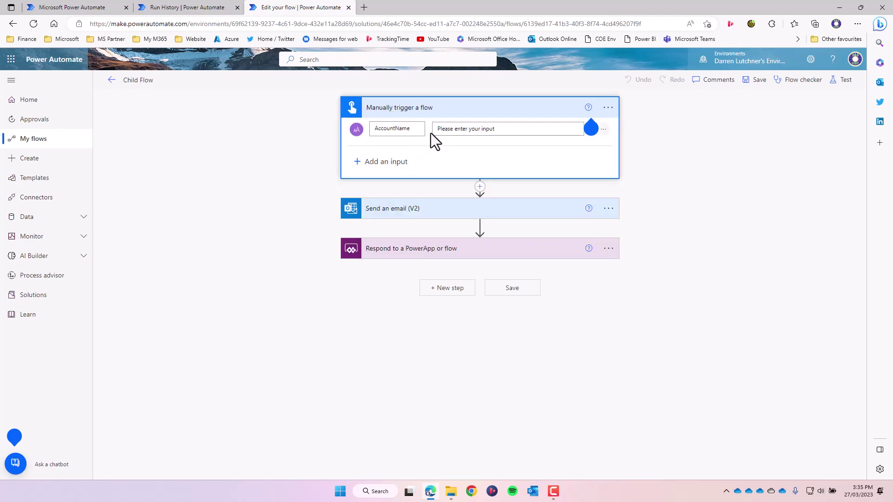
left_click(397, 210)
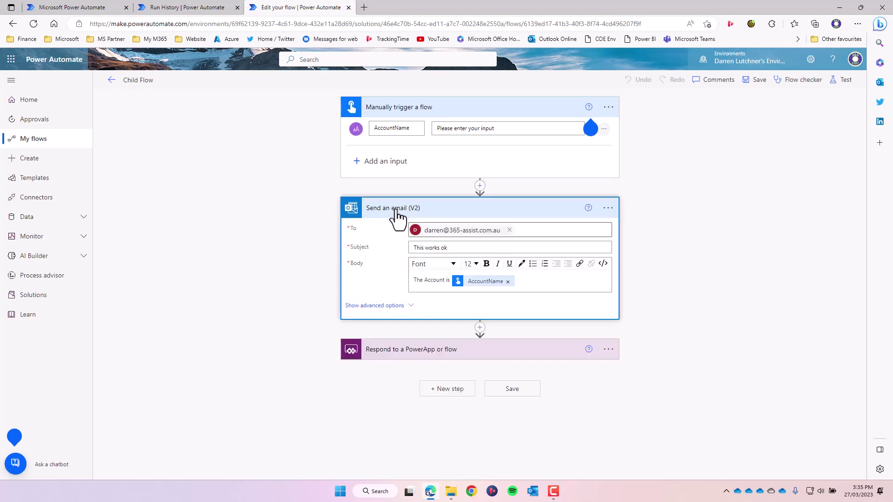
left_click(398, 211)
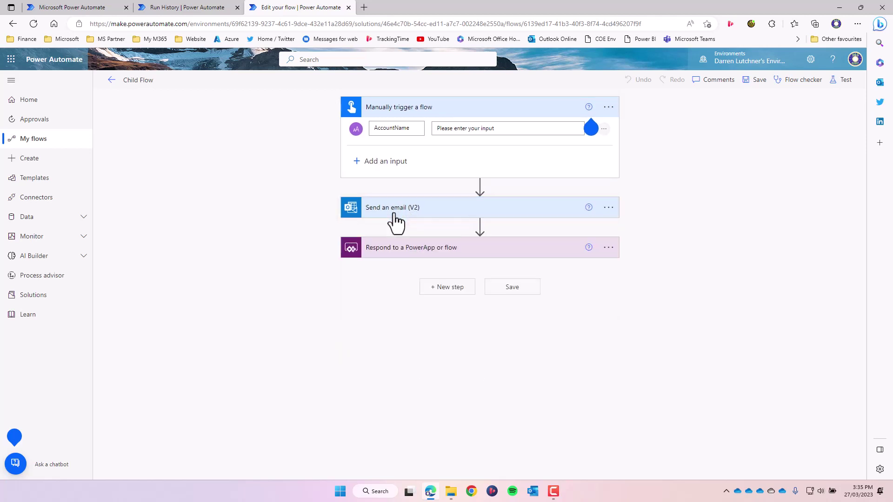
left_click(398, 254)
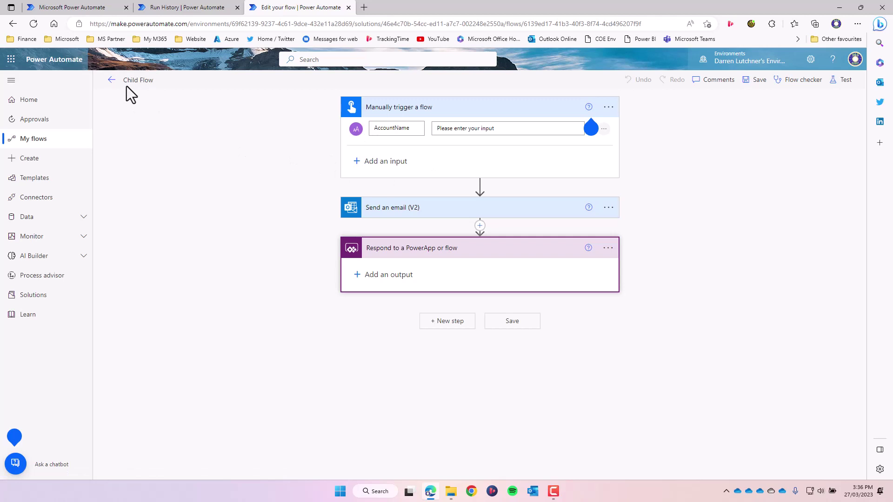
Open the Child Flow's run-only users permissions from its details page
left_click(111, 80)
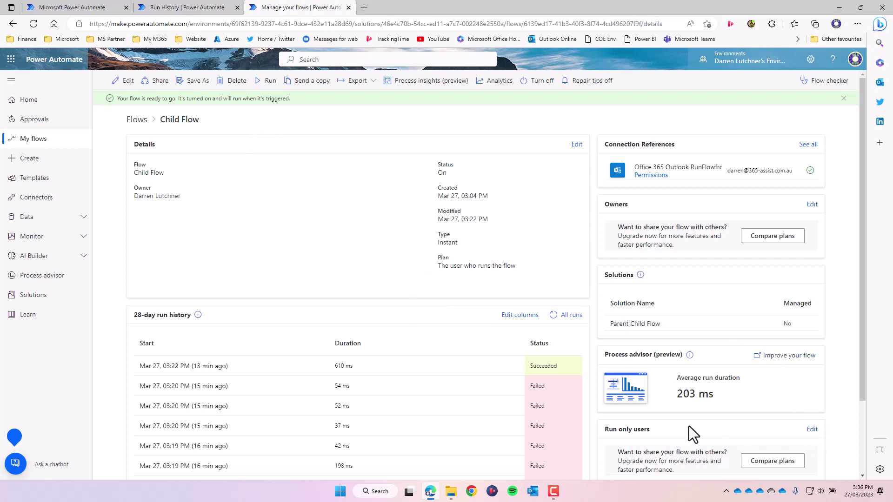
scroll(688, 426, "down", 2)
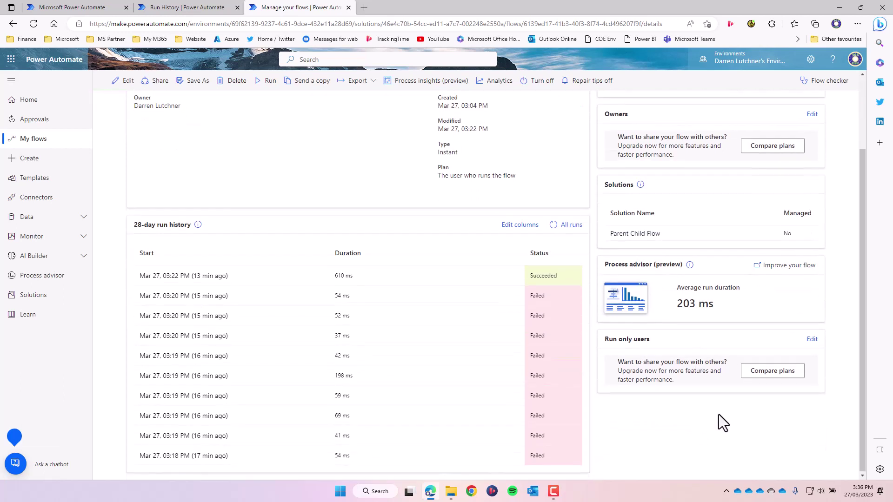
left_click(812, 339)
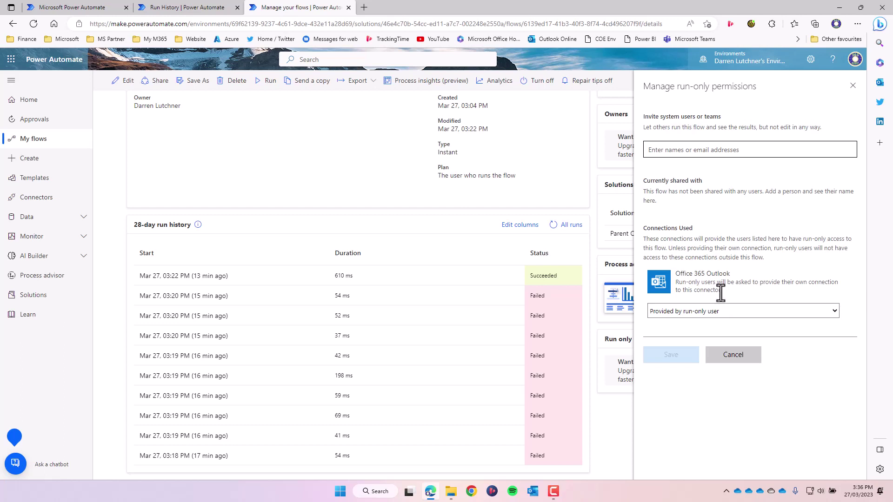
Set Office 365 Outlook to 'Use this connection', accept the access warning, and save
left_click(670, 313)
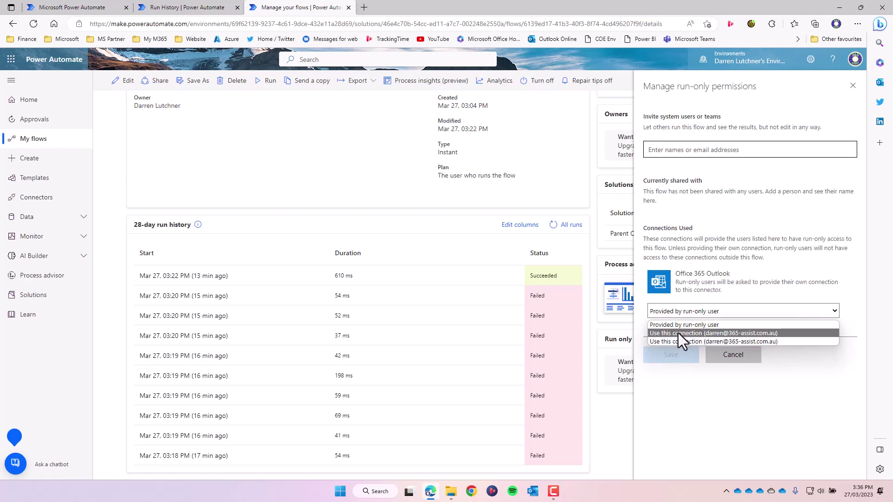
left_click(678, 333)
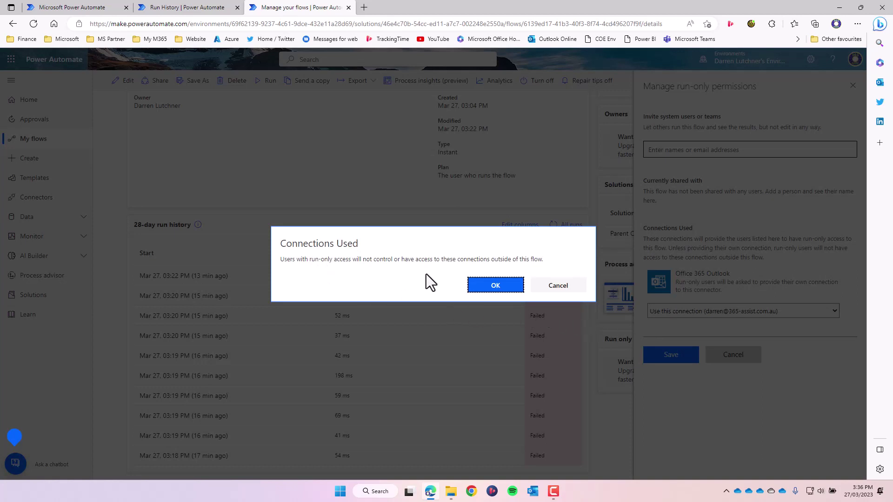
left_click(486, 286)
left_click(674, 364)
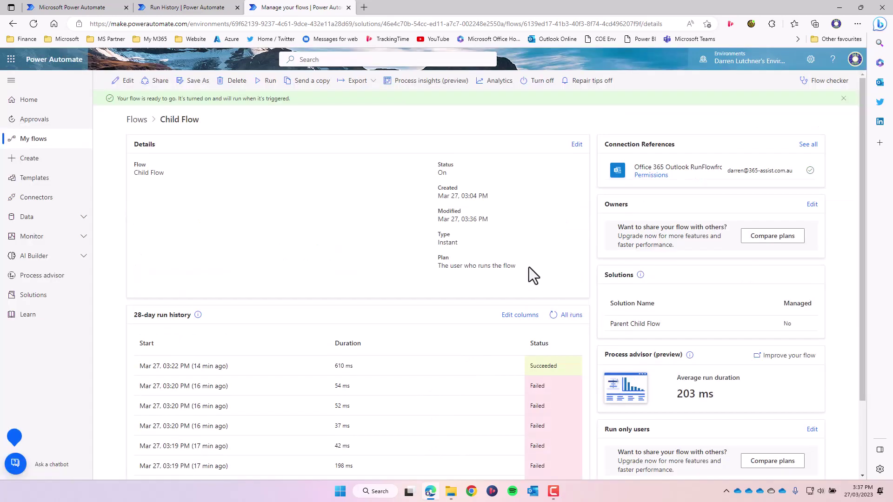
Trigger the parent flow again with the Run flow button in the app preview
left_click(196, 8)
left_click(111, 80)
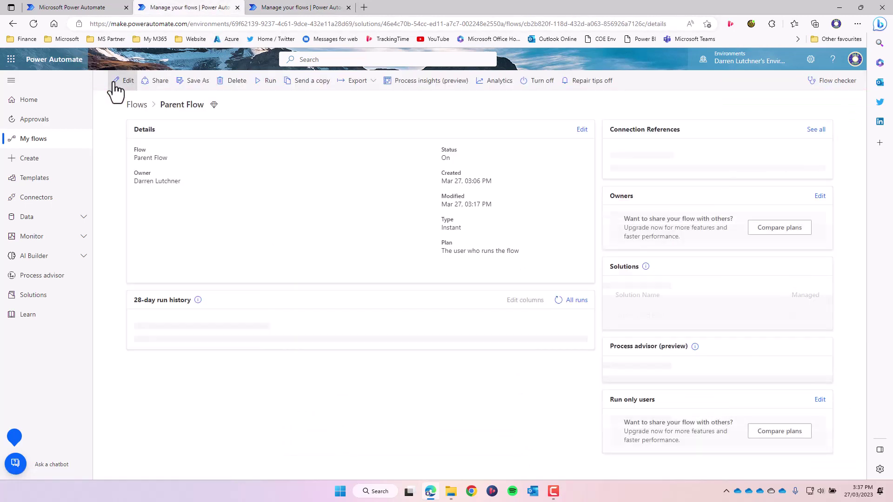
left_click(104, 7)
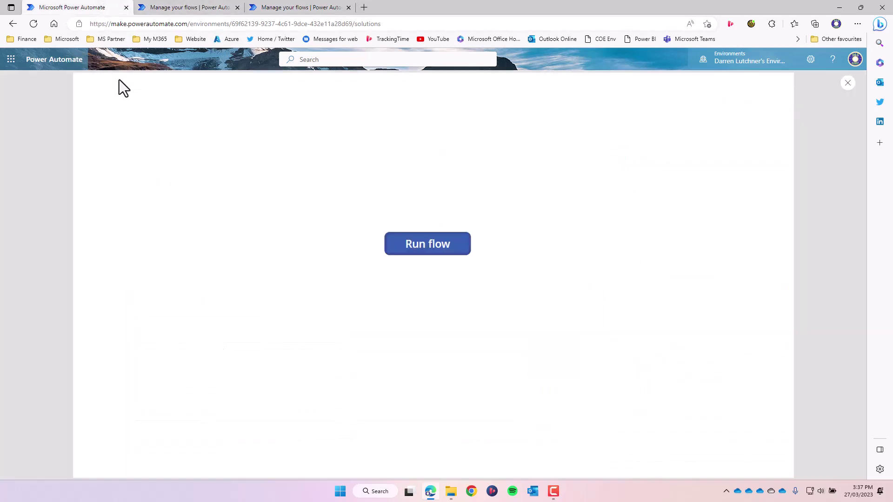
left_click(418, 254)
Refresh Parent Flow's run history and open the new successful 3:37 PM run
left_click(217, 9)
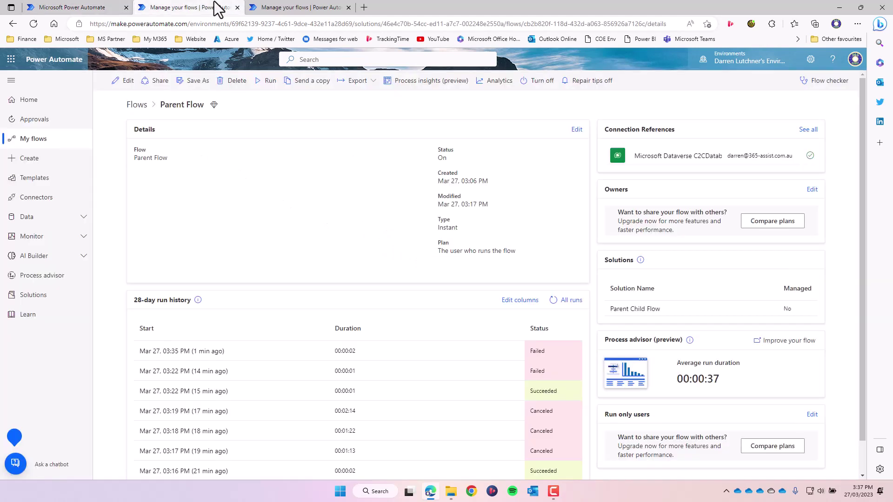
left_click(551, 304)
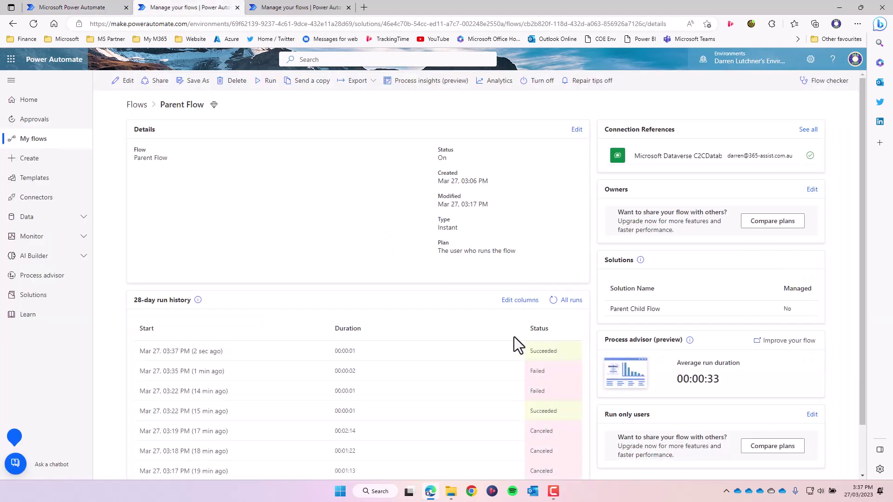
left_click(211, 353)
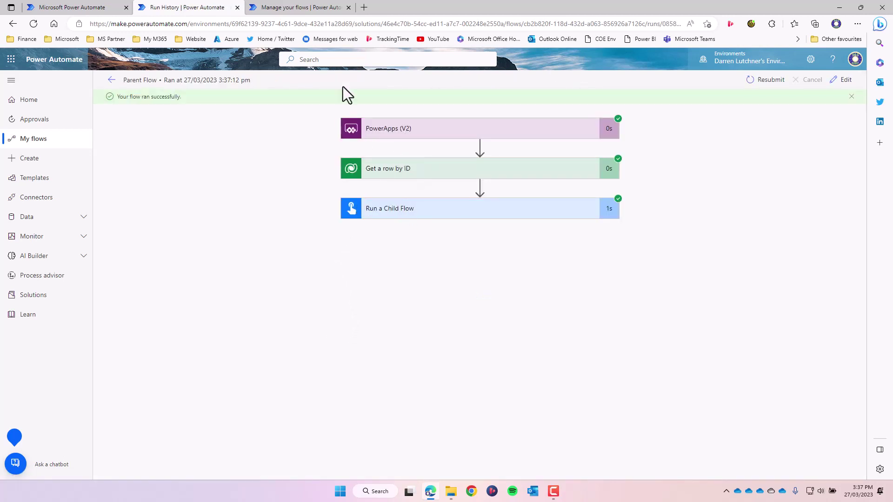
Open the Child Flow's 3:37 PM run and verify all three steps, including Respond, succeeded
left_click(316, 8)
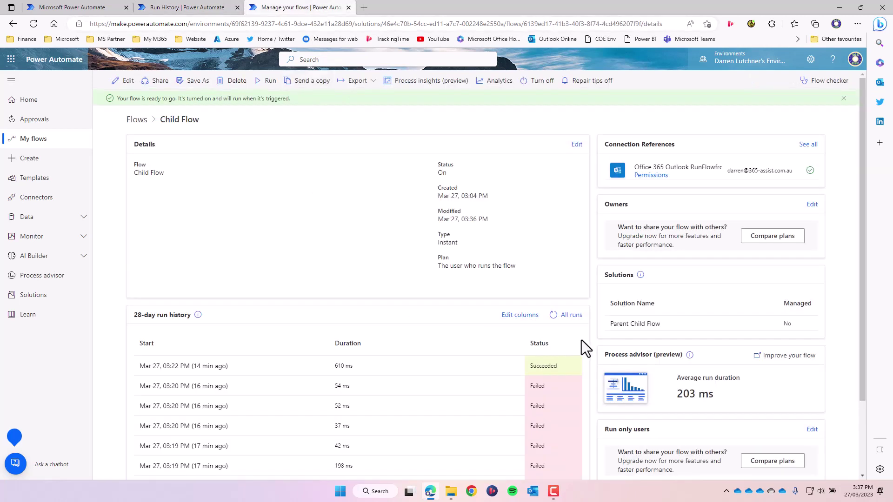
left_click(554, 316)
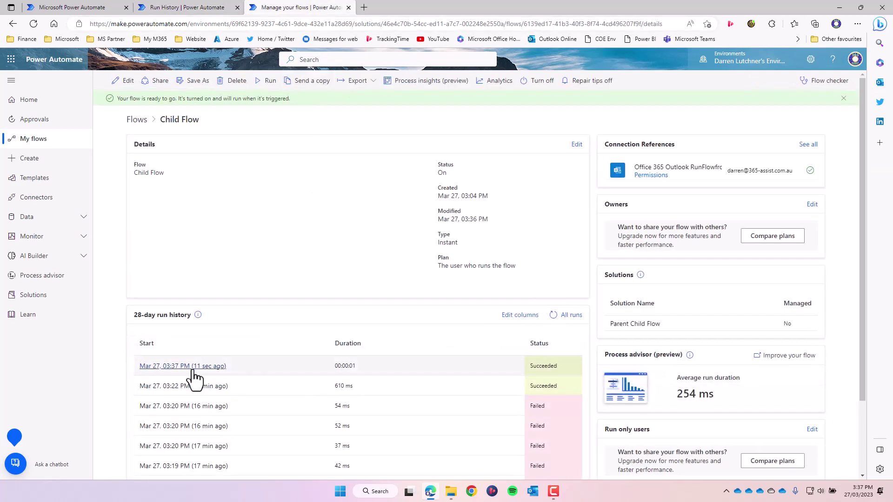
left_click(186, 367)
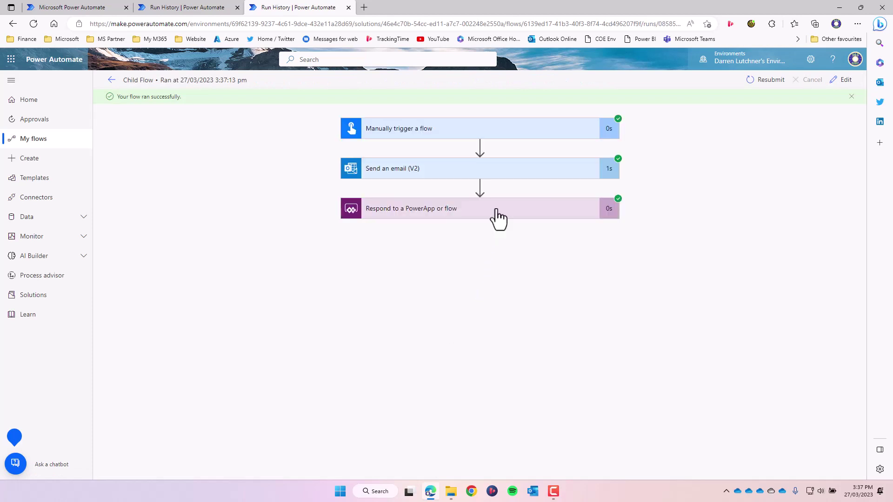
left_click(499, 216)
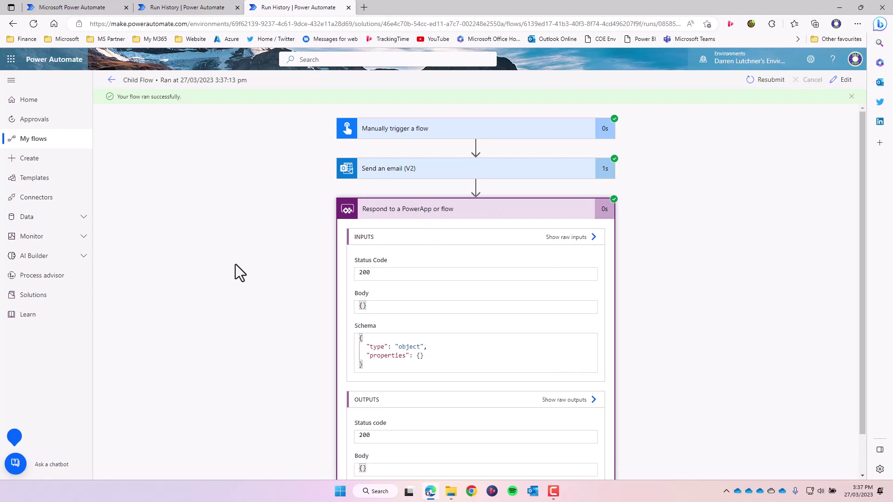
left_click(112, 81)
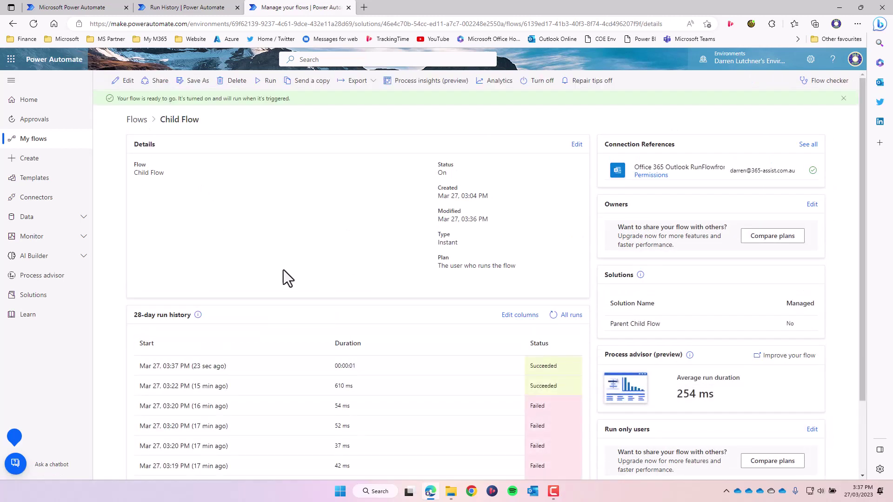